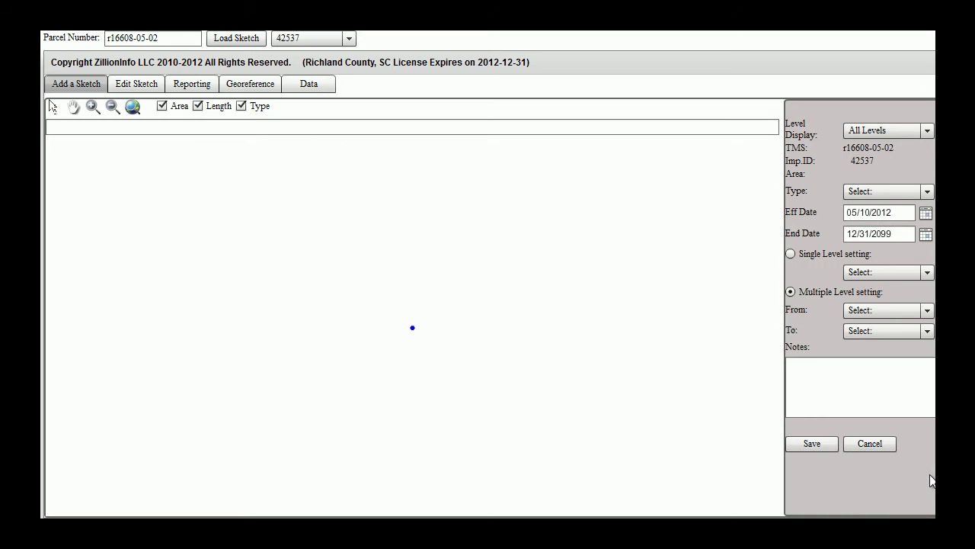
# Step: Sketch a closed rectangle from the origin point, 10 ft up and 20 ft to the right
pyautogui.click(603, 387)
pyautogui.write('U10')
pyautogui.press('Return')
pyautogui.write('R20')
pyautogui.press('Return')
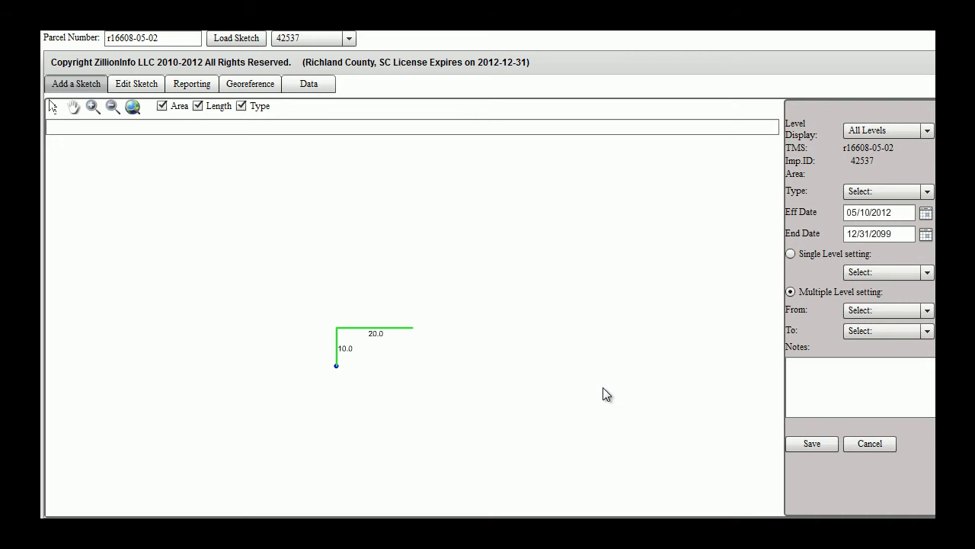
pyautogui.press('Return')
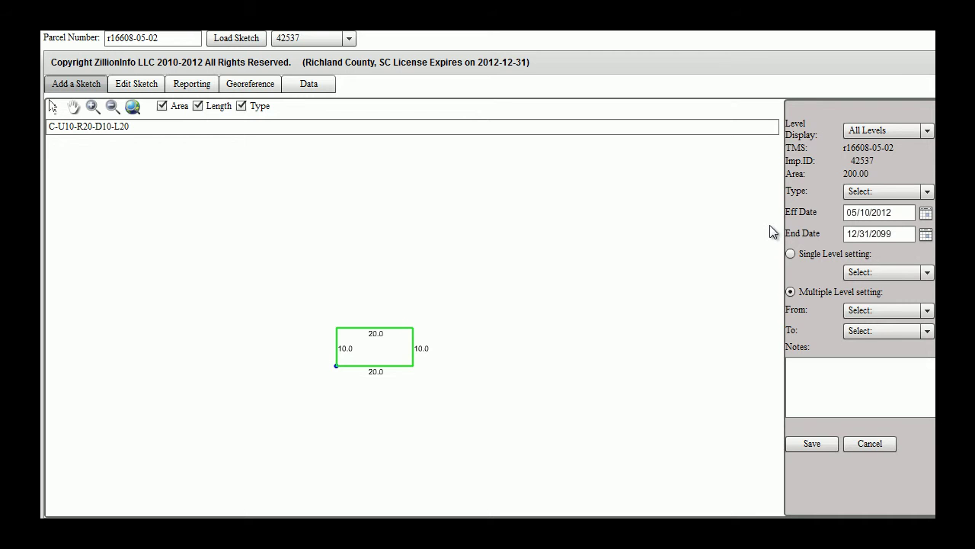
# Step: Assign the rectangle the type BAS at single level 0 and save it
pyautogui.click(927, 191)
pyautogui.click(872, 250)
pyautogui.click(790, 253)
pyautogui.click(927, 273)
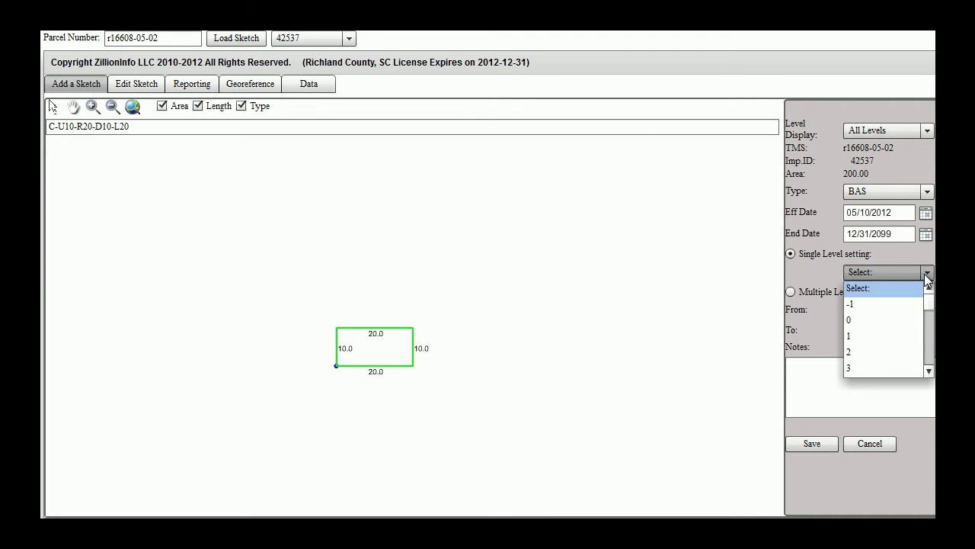
pyautogui.click(864, 322)
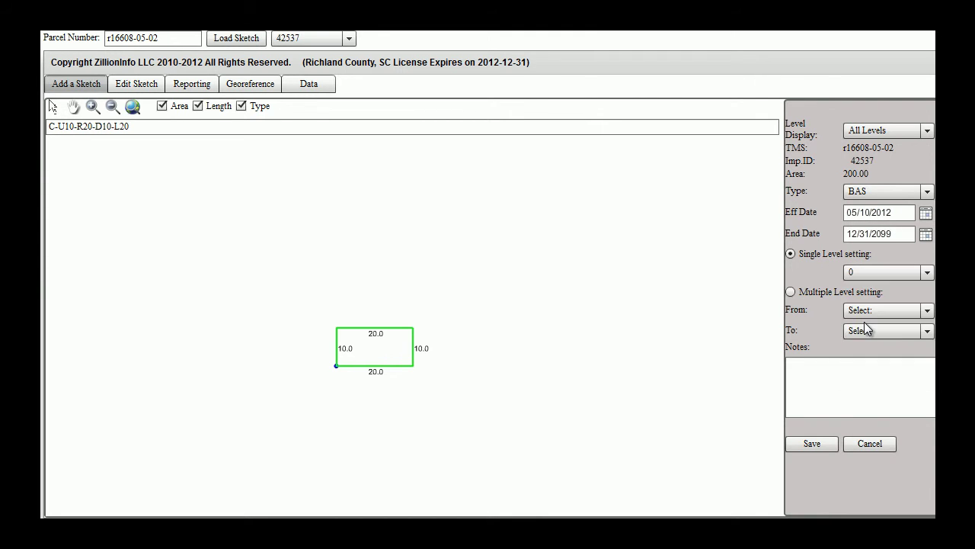
pyautogui.click(812, 443)
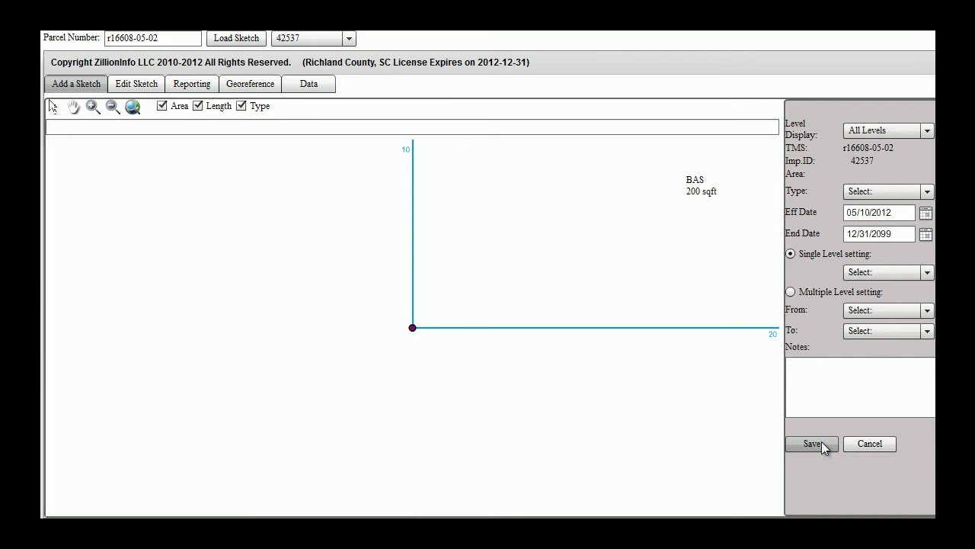
# Step: Start an octagon along the BAS area's lower edge with segments R20, R5D5, D10 and L5D5
pyautogui.write('R20')
pyautogui.press('Return')
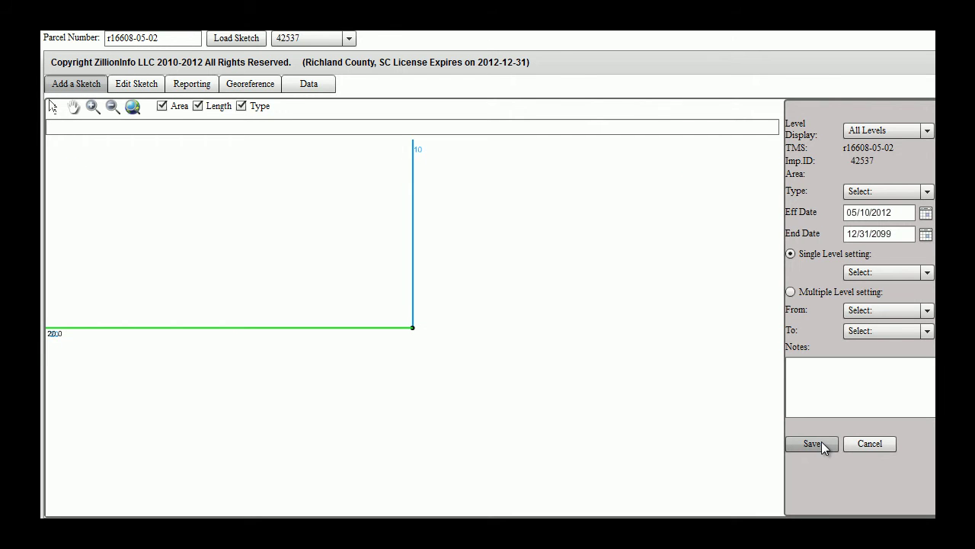
pyautogui.write('R5D5')
pyautogui.press('Return')
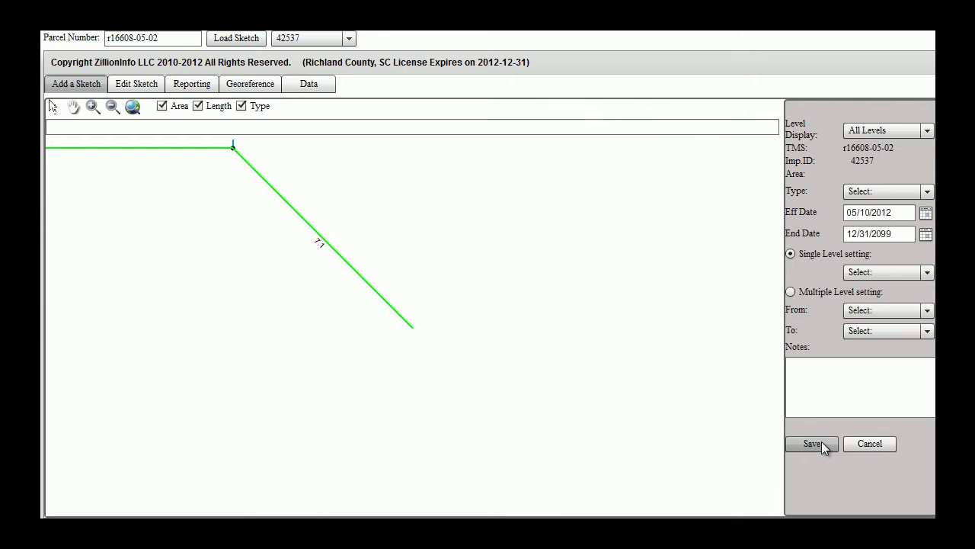
pyautogui.write('D10')
pyautogui.press('Return')
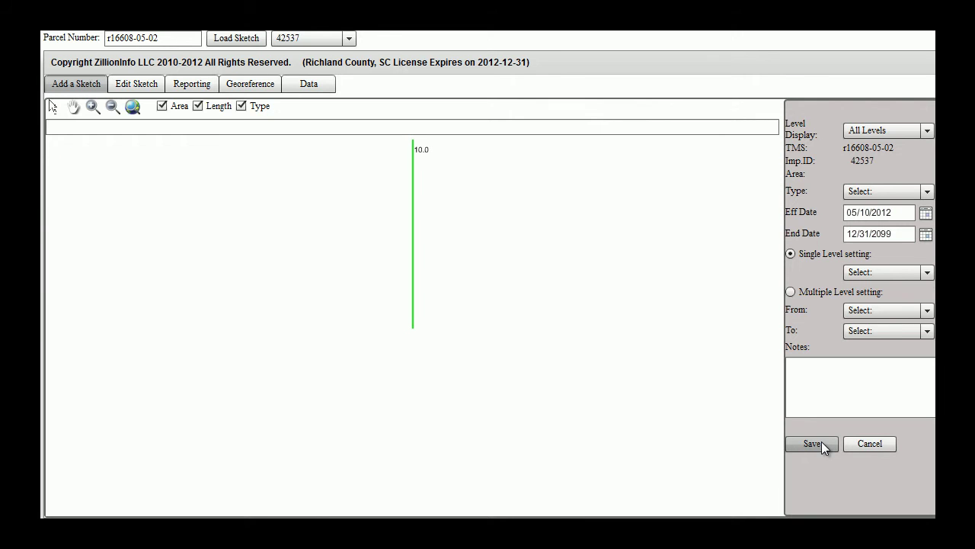
pyautogui.write('L5D5')
pyautogui.press('Return')
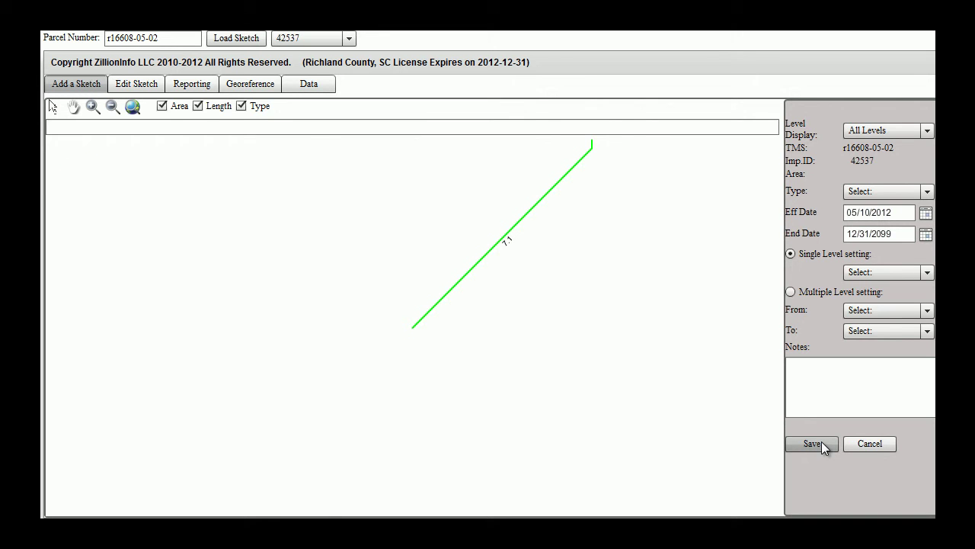
# Step: Continue the octagon with segments L20, L5U5 and U10, and close it back to its starting corner
pyautogui.write('L20')
pyautogui.press('Return')
pyautogui.write('L5U5')
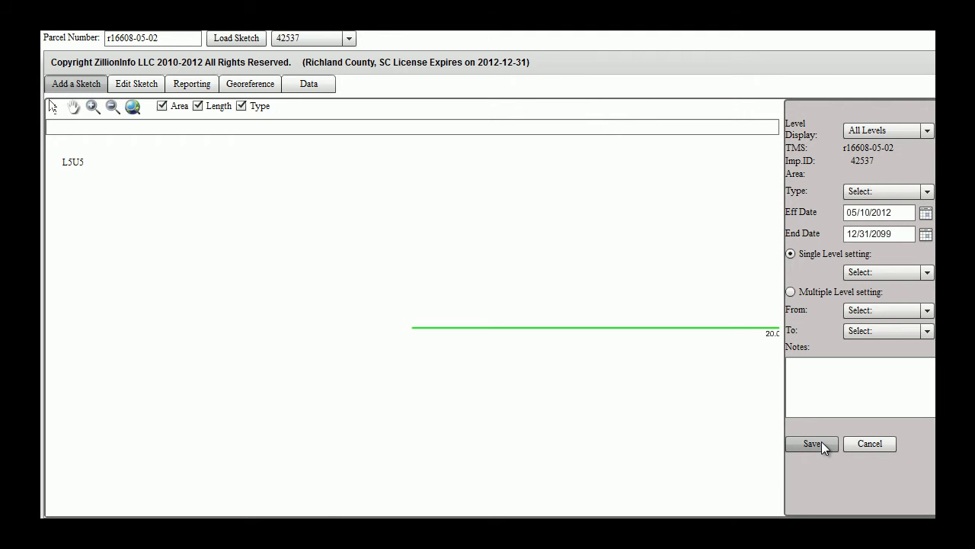
pyautogui.press('Return')
pyautogui.write('U10')
pyautogui.press('Return')
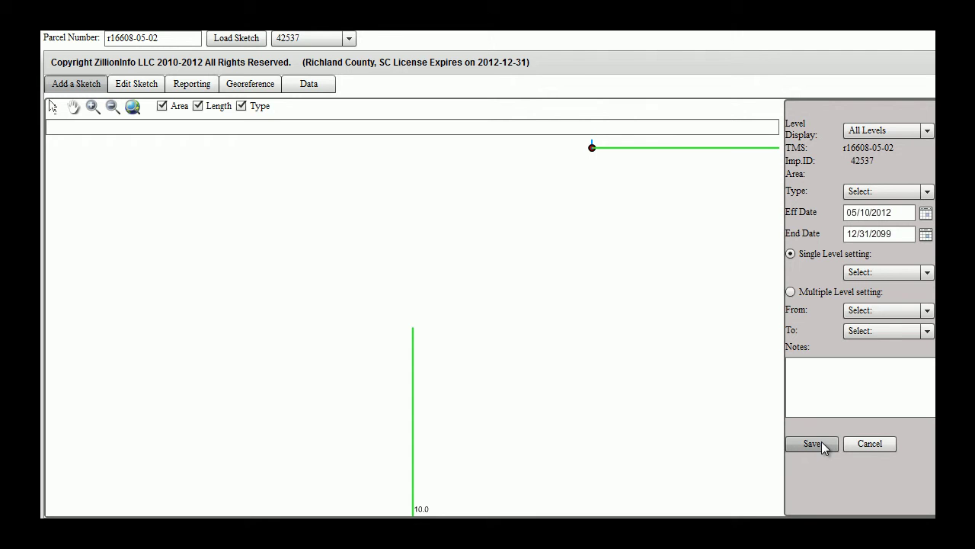
pyautogui.press('Return')
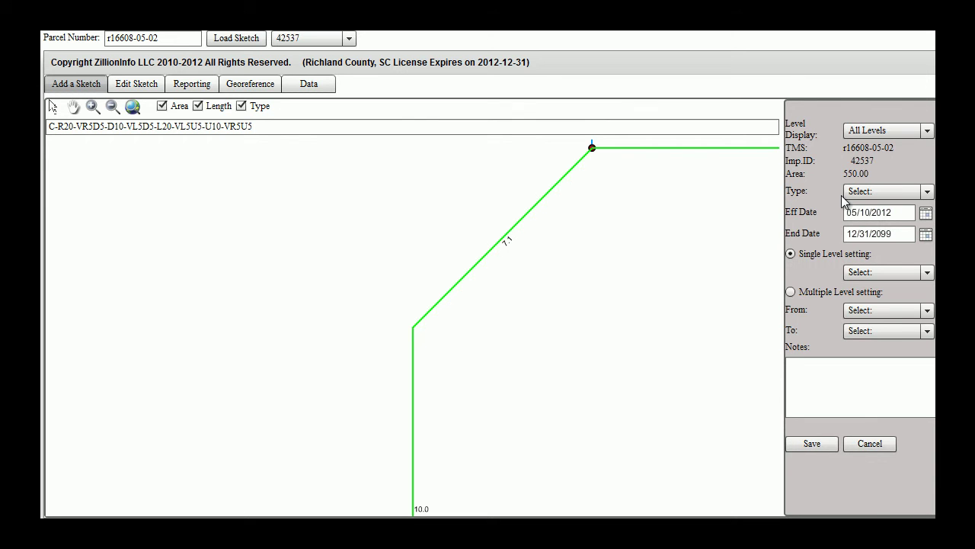
# Step: Assign the octagon the type BASFIN with a multiple level setting from 0 to 1
pyautogui.click(927, 193)
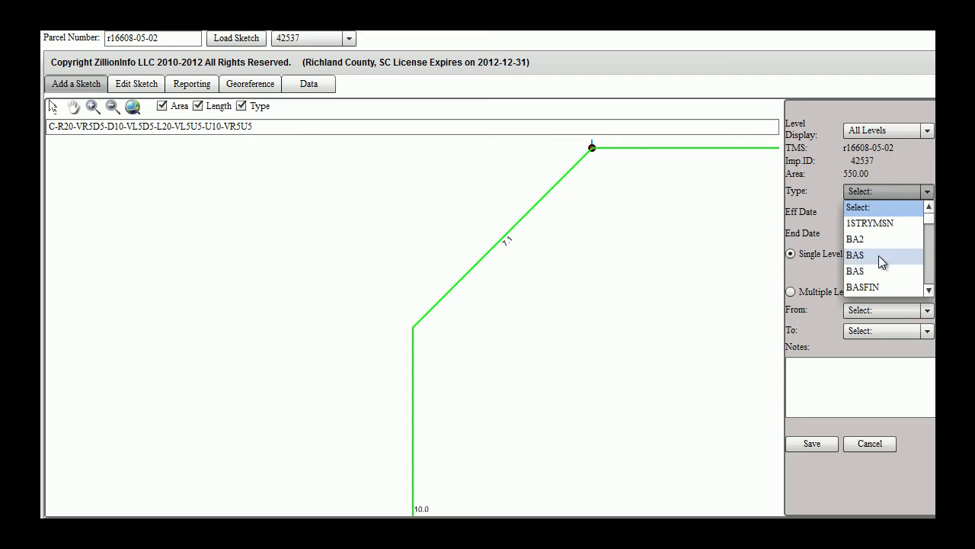
pyautogui.click(874, 287)
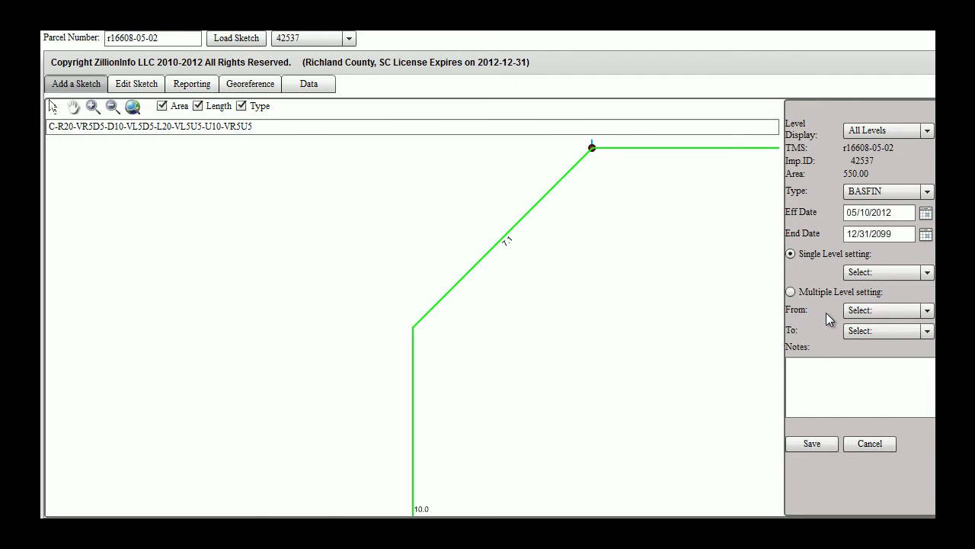
pyautogui.click(806, 295)
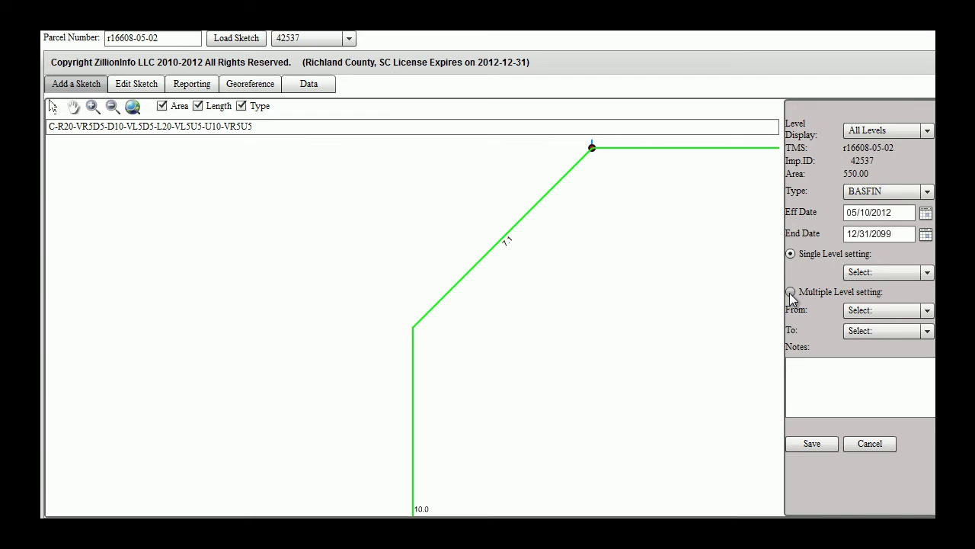
pyautogui.click(924, 312)
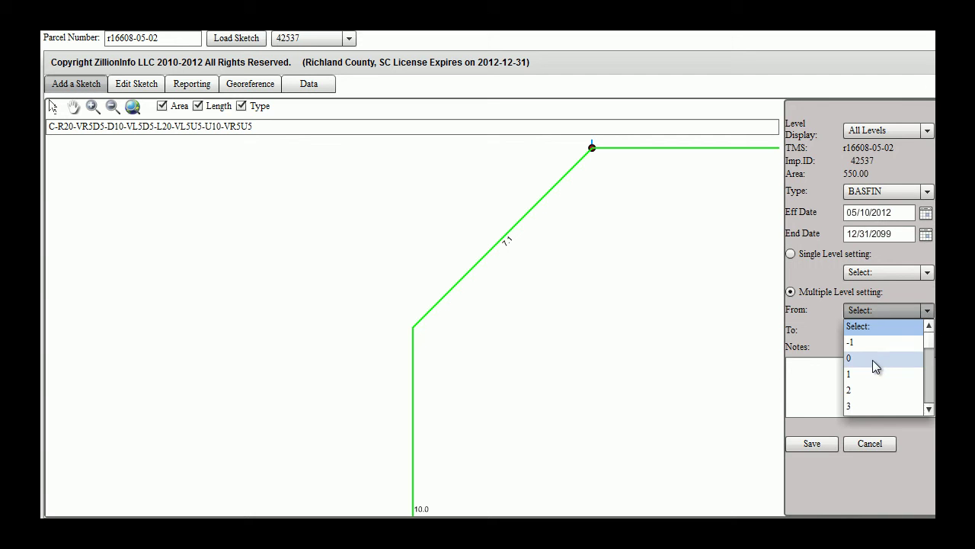
pyautogui.click(872, 359)
pyautogui.click(927, 332)
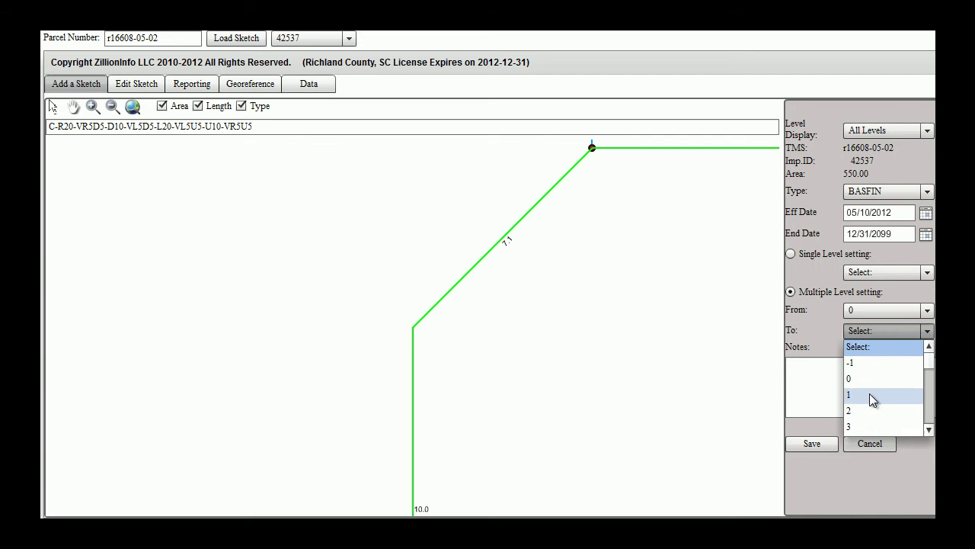
pyautogui.click(871, 393)
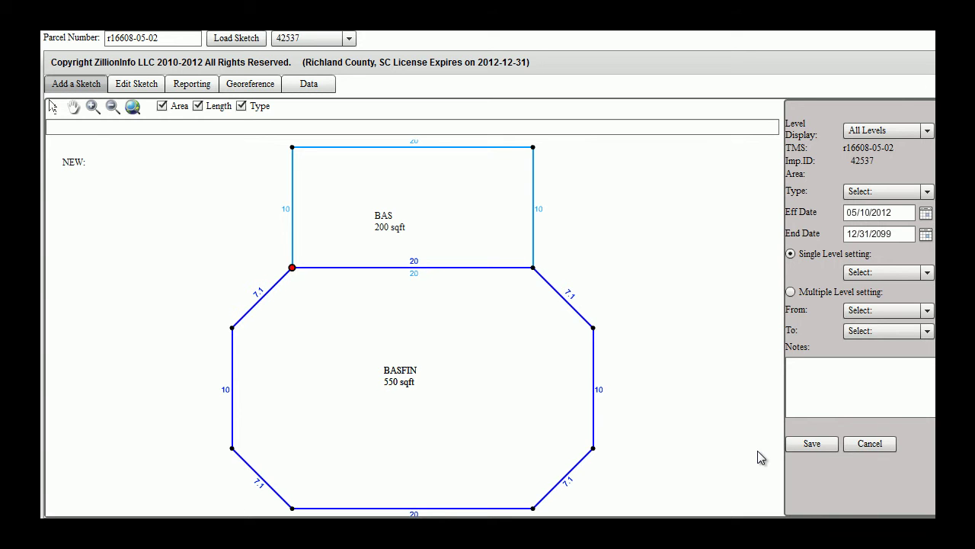
# Step: Move the start point up 10 ft to the BAS area's upper-left corner and sketch a closed 10 by 10 ft square above it
pyautogui.write('U10')
pyautogui.press('Return')
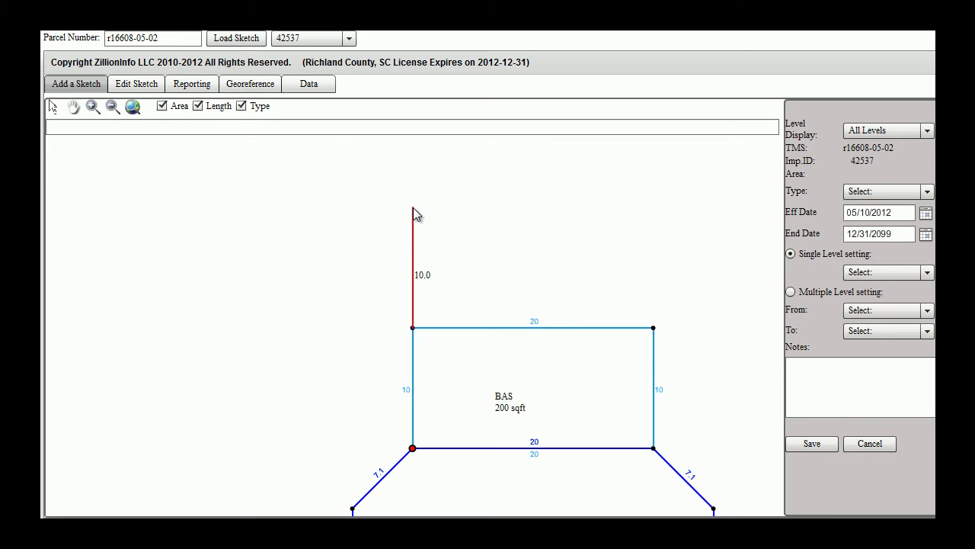
pyautogui.click(413, 207)
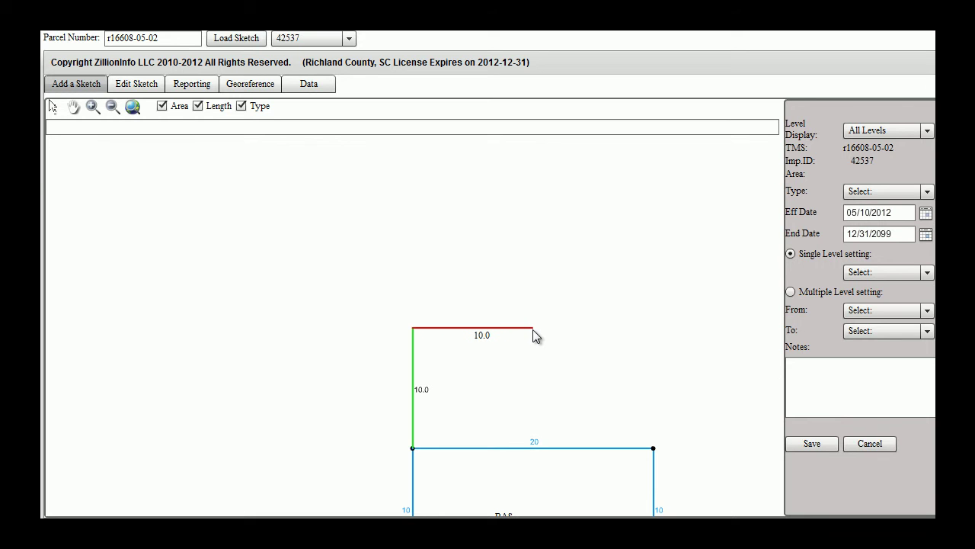
pyautogui.click(532, 329)
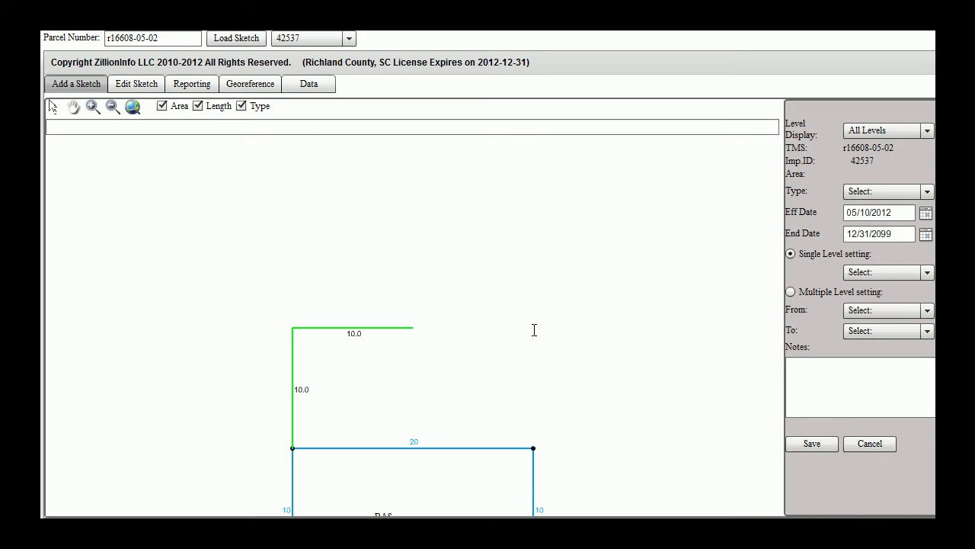
pyautogui.rightClick(534, 329)
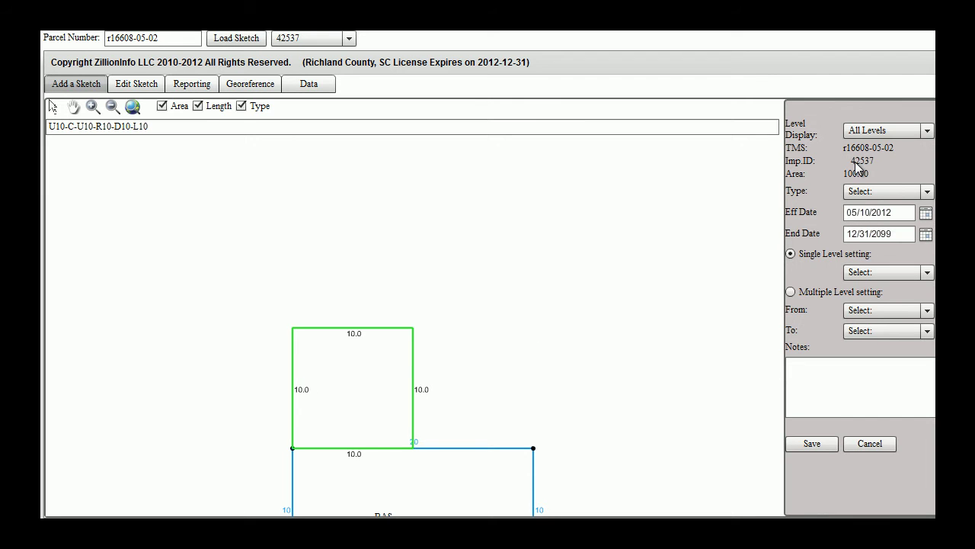
# Step: Assign the square the type Mh_Test3 at single level 2 and save it
pyautogui.click(926, 191)
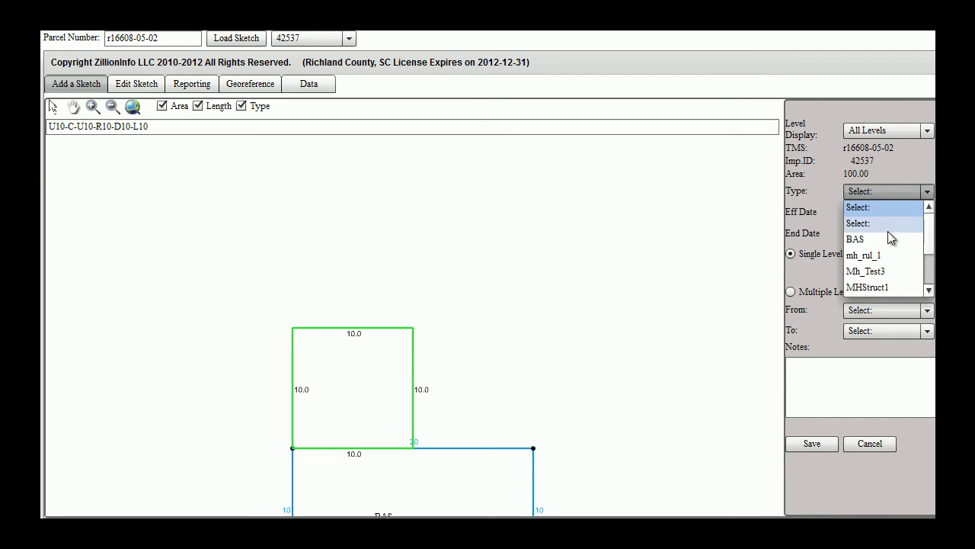
pyautogui.click(869, 273)
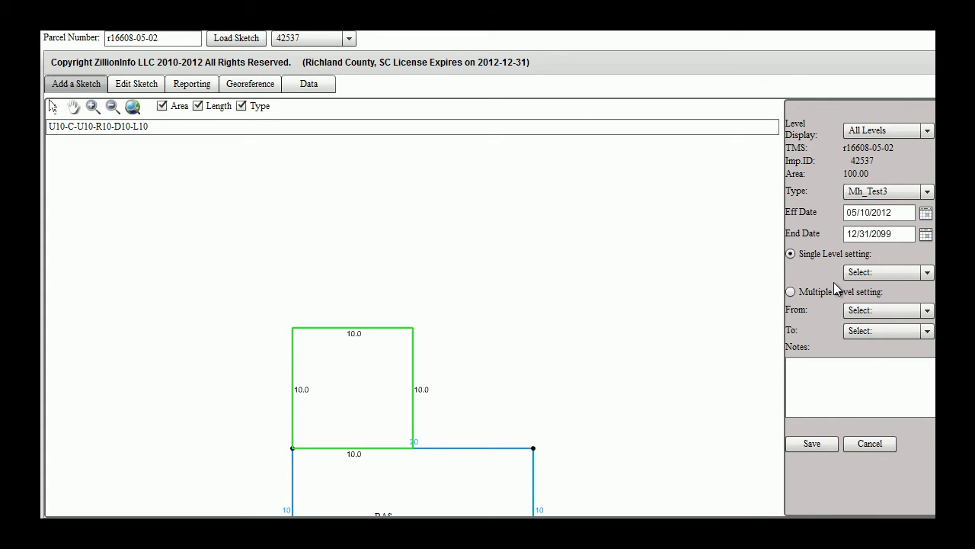
pyautogui.click(929, 273)
pyautogui.click(862, 351)
pyautogui.click(825, 441)
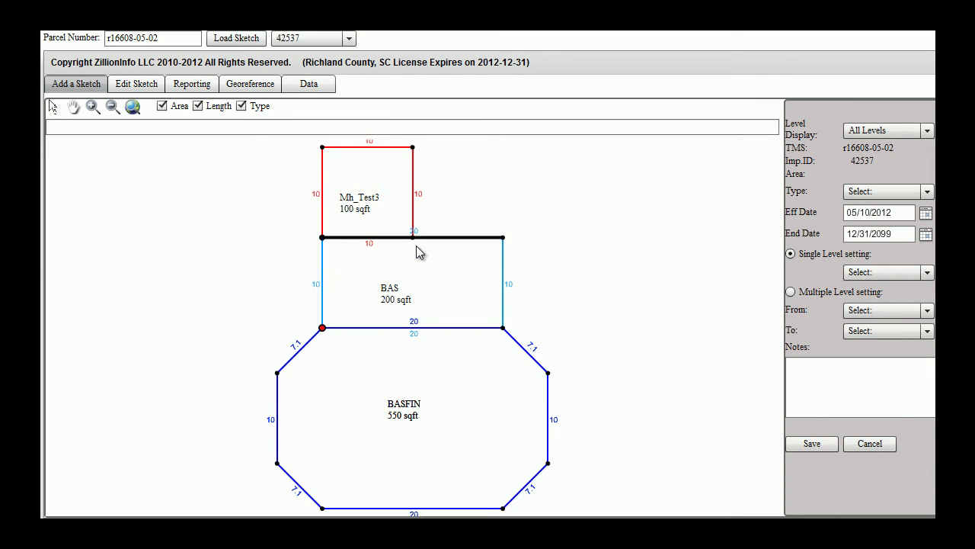
# Step: Sketch a five-sided area against the BAS area's right edge, with drawn sides of about 6.0, 8.1, 13.3 and 12.8 ft
pyautogui.click(503, 239)
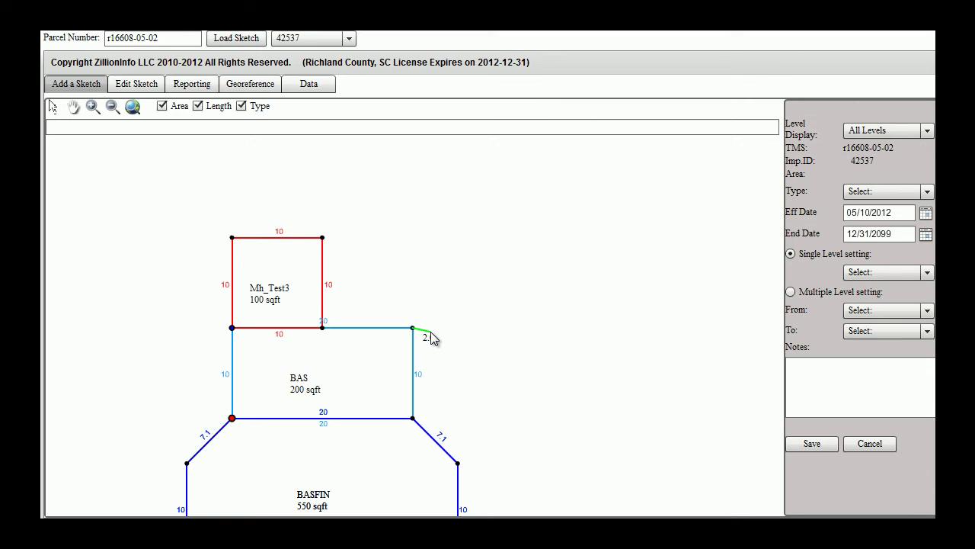
pyautogui.click(455, 295)
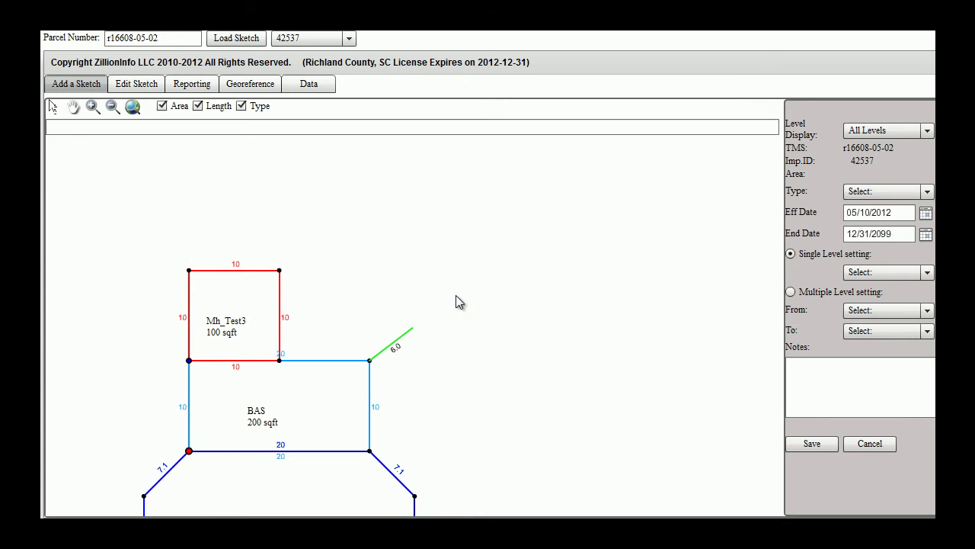
pyautogui.click(485, 327)
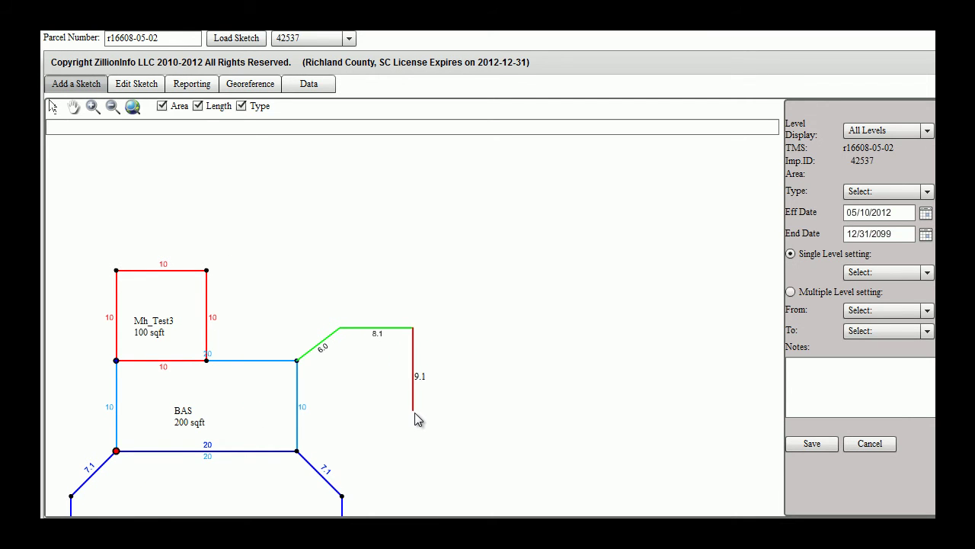
pyautogui.click(412, 448)
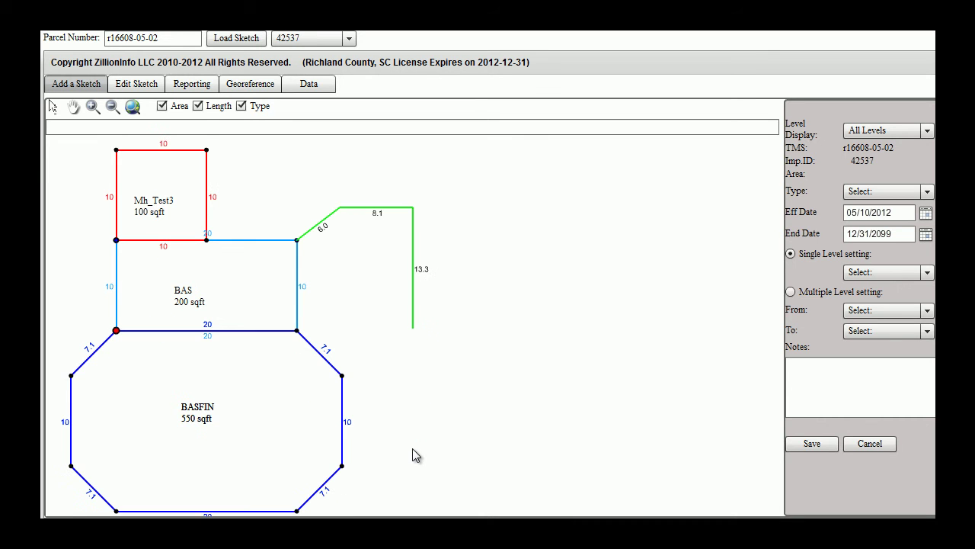
pyautogui.click(297, 331)
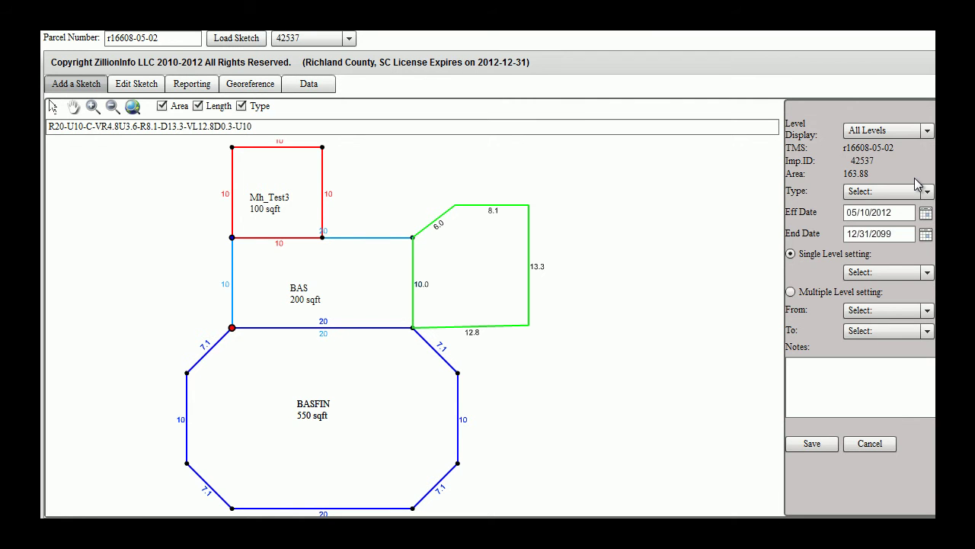
# Step: Assign the five-sided area the type MHStruct1 with multiple levels from 1 to 3 and save it
pyautogui.click(929, 192)
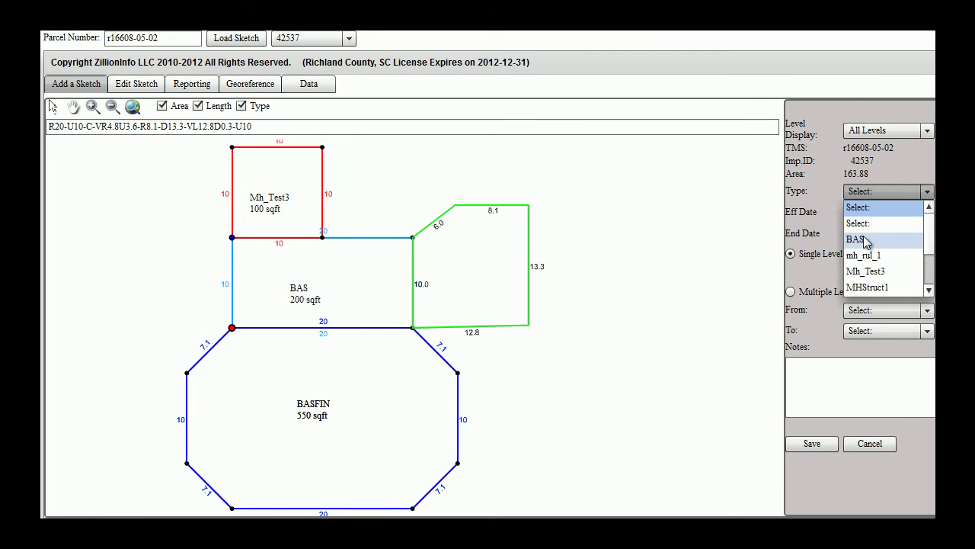
pyautogui.click(869, 285)
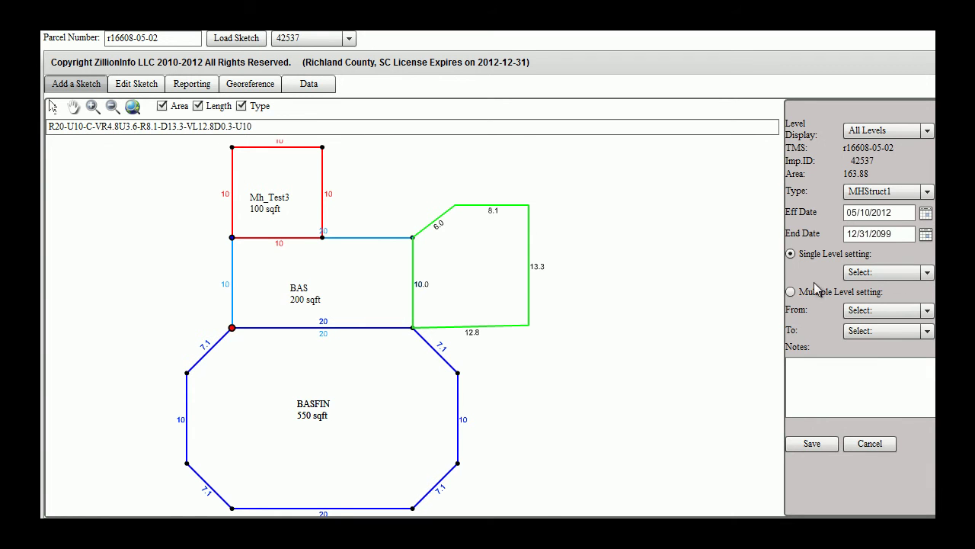
pyautogui.click(790, 292)
pyautogui.click(925, 311)
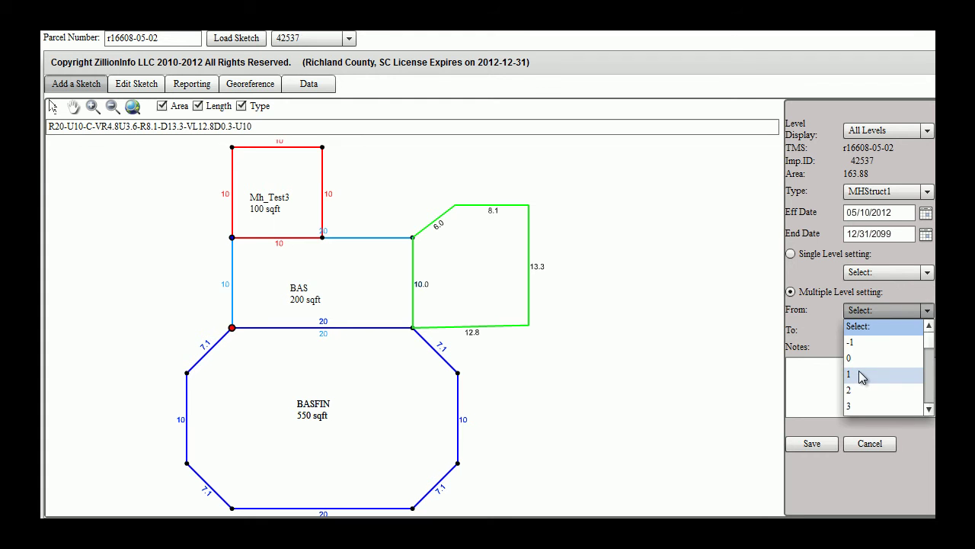
pyautogui.click(858, 374)
pyautogui.click(927, 330)
pyautogui.click(855, 426)
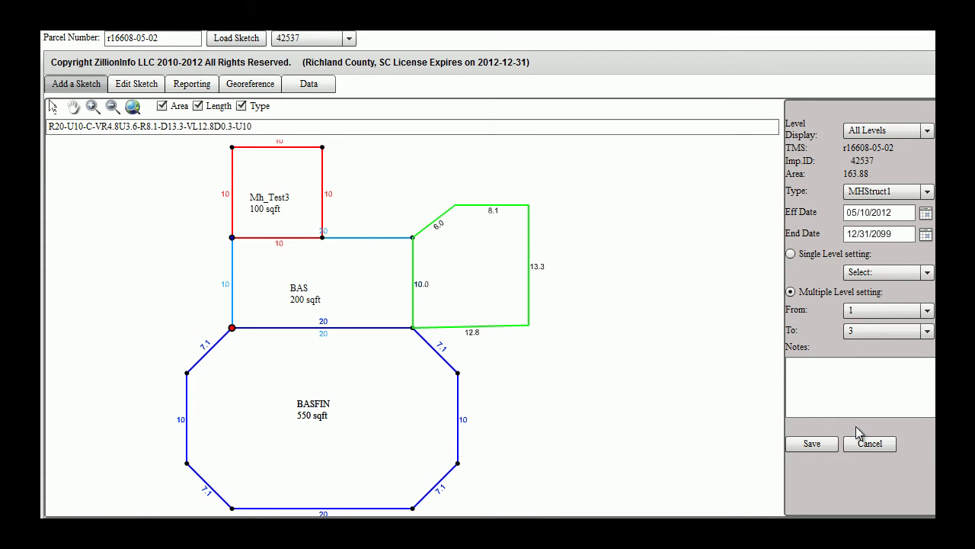
pyautogui.click(812, 444)
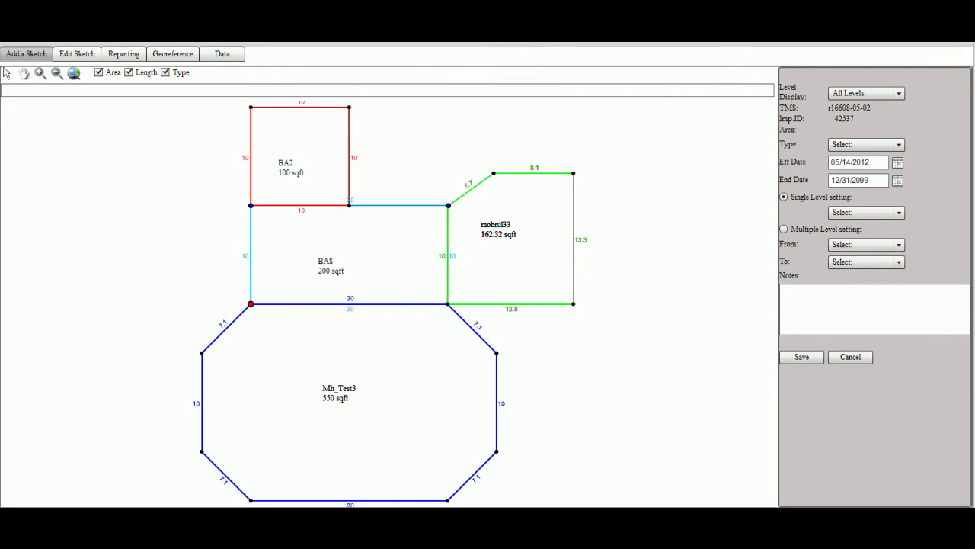
# Step: Sketch a closed 10 by 10 ft square against the BAS area's left edge with the command C-L10-U10-R10-D10
pyautogui.click(96, 90)
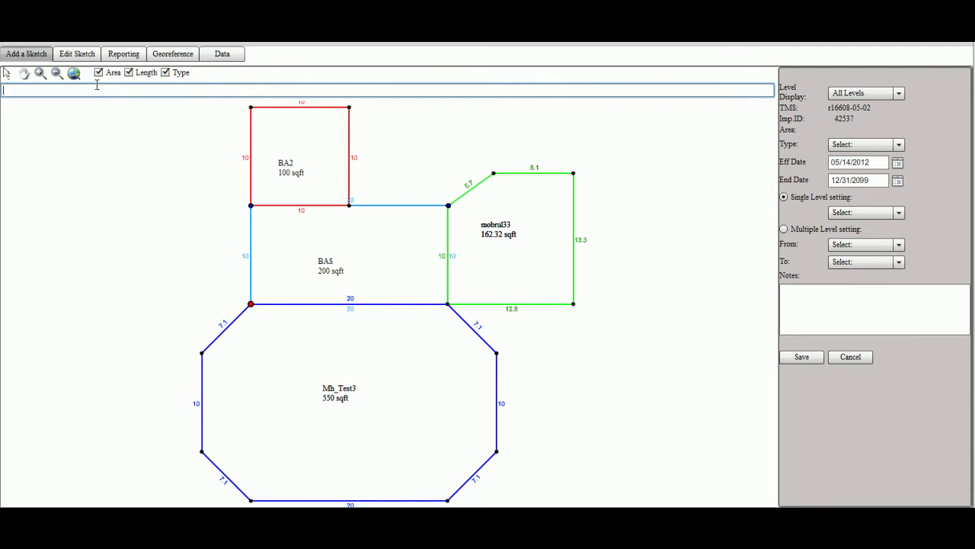
pyautogui.write('C-')
pyautogui.write('L10-U10-R10-D10')
pyautogui.press('Return')
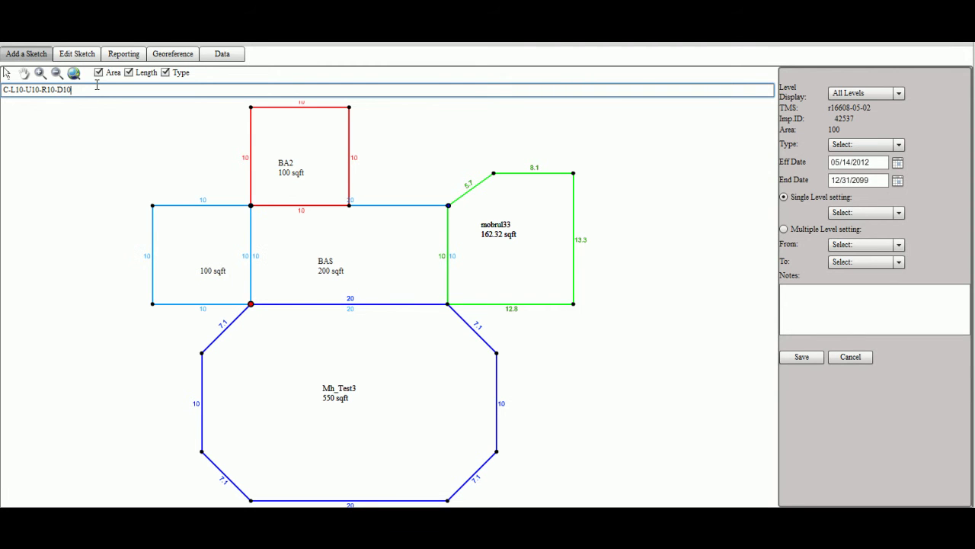
# Step: Assign the new square beside the BAS area the type BA2 at single level 0 and save it
pyautogui.click(899, 145)
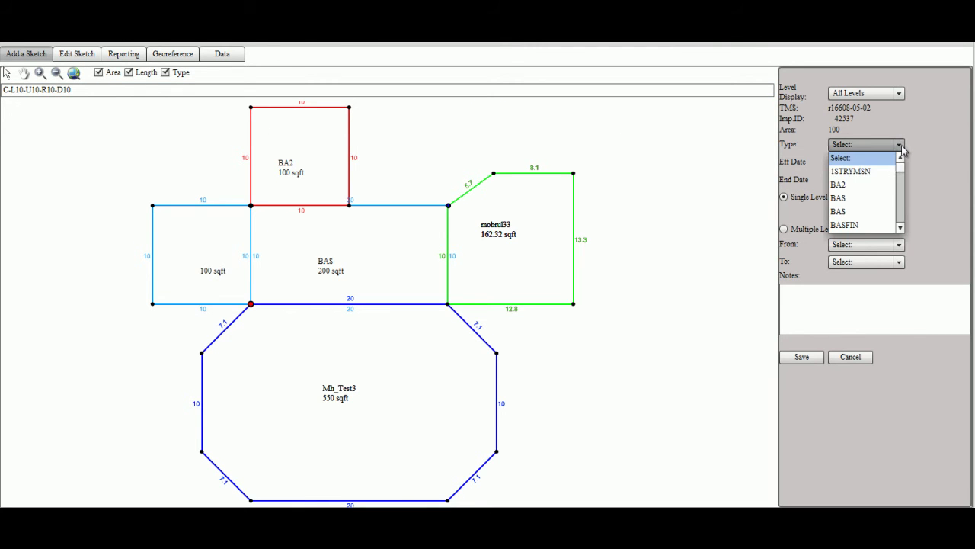
pyautogui.click(838, 184)
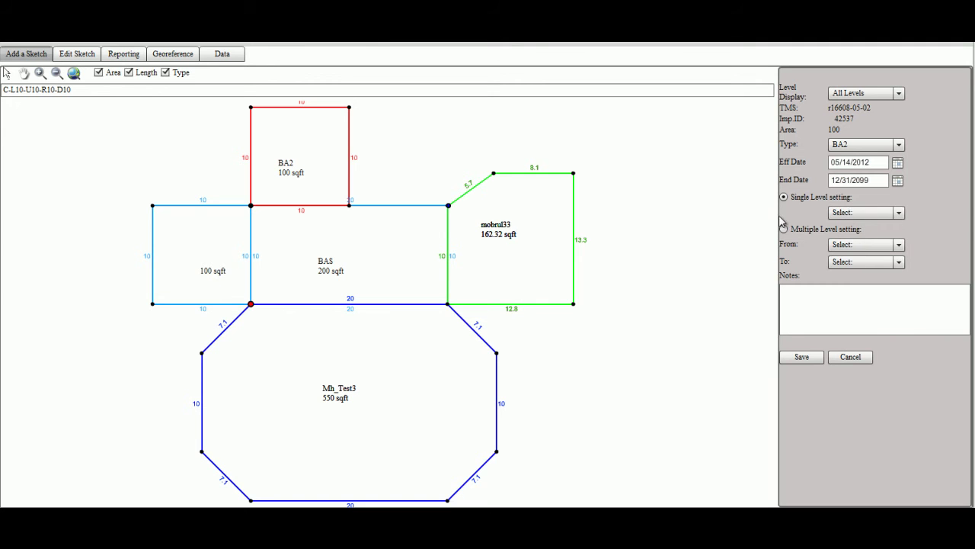
pyautogui.click(898, 212)
pyautogui.click(854, 241)
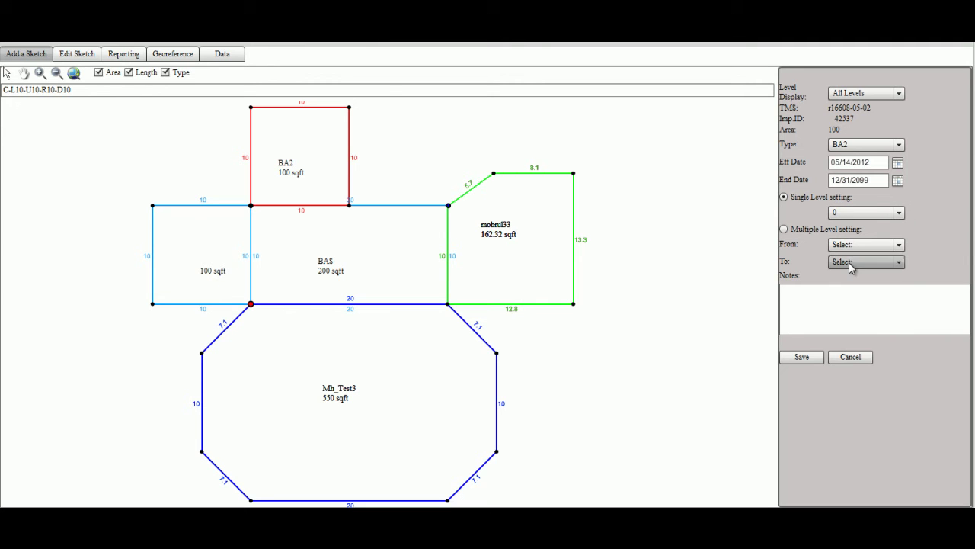
pyautogui.click(810, 360)
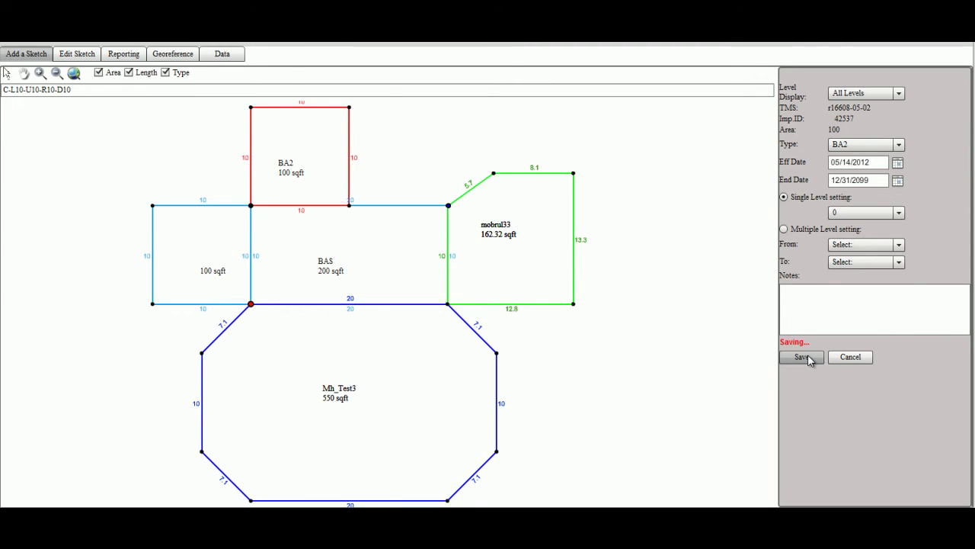